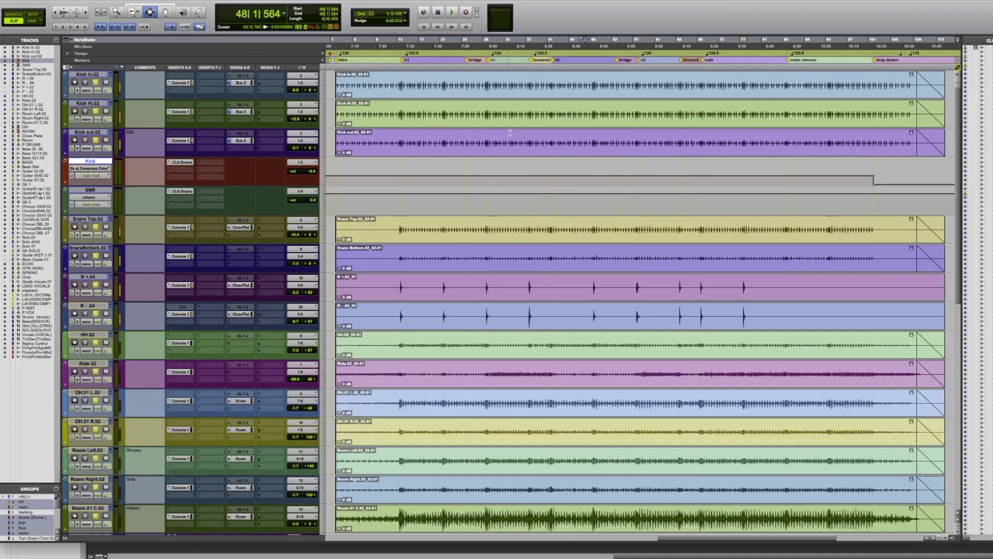
left_click(433, 89)
left_click(440, 111)
left_click(469, 237)
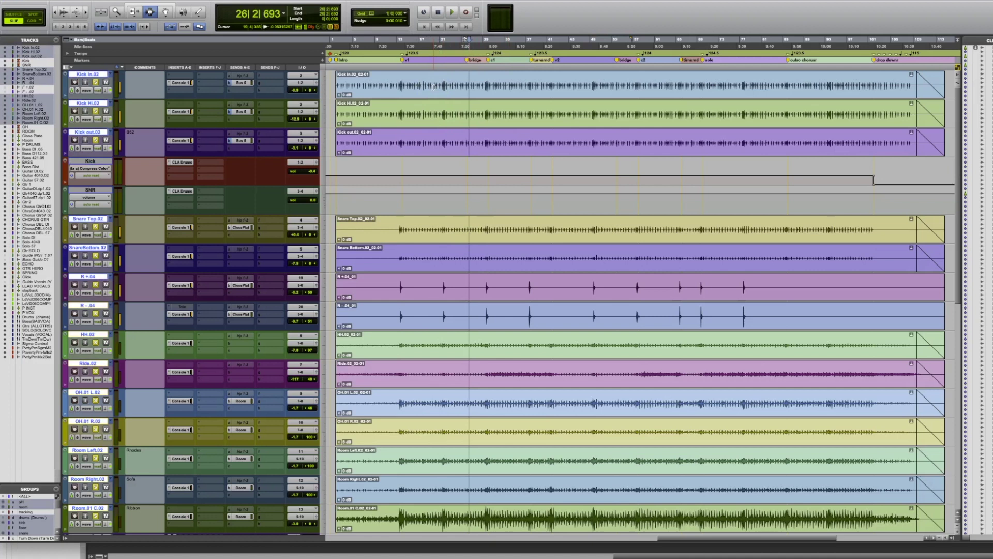
left_click(460, 114)
scroll(454, 378, "down", 12)
scroll(454, 378, "up", 12)
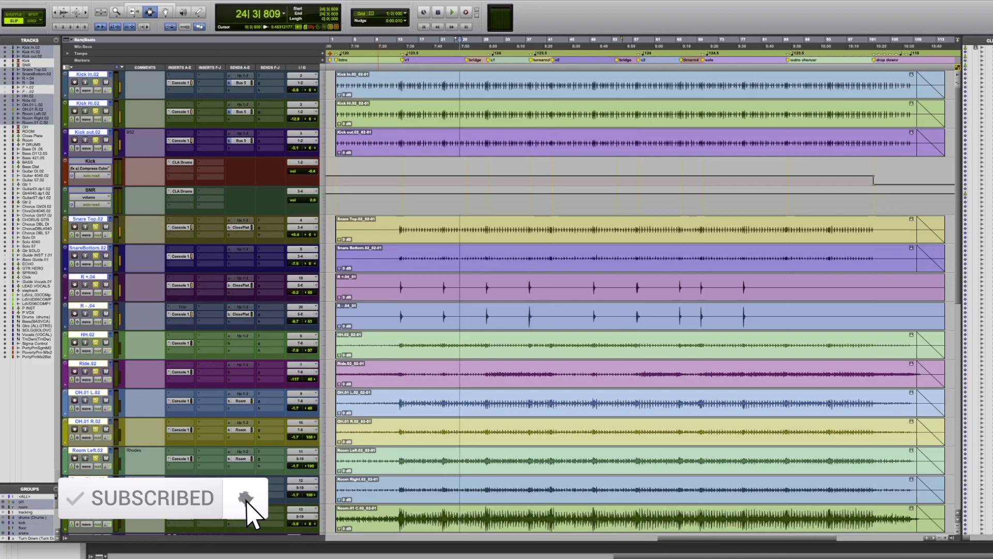
Set the default track color coding preference to Track Type.
left_click(241, 0)
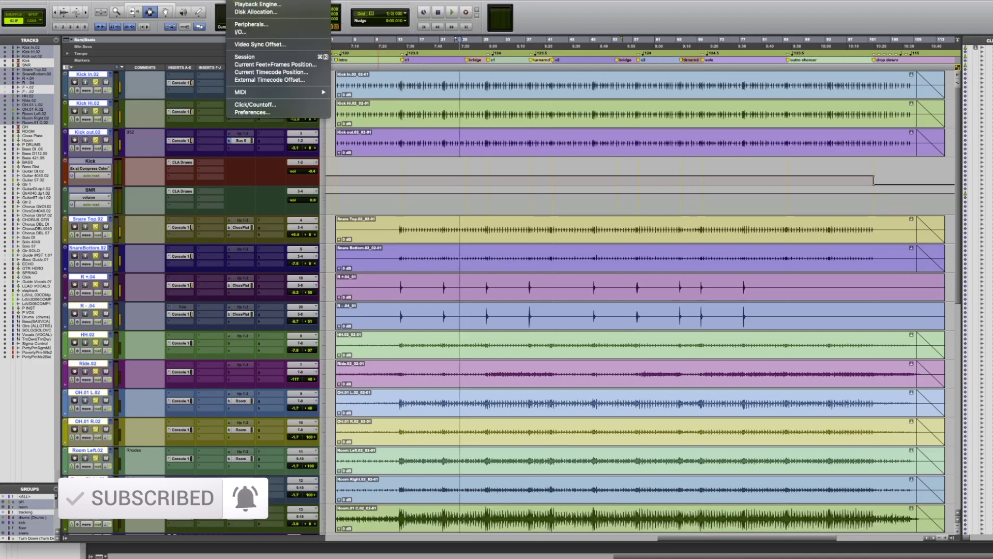
left_click(279, 113)
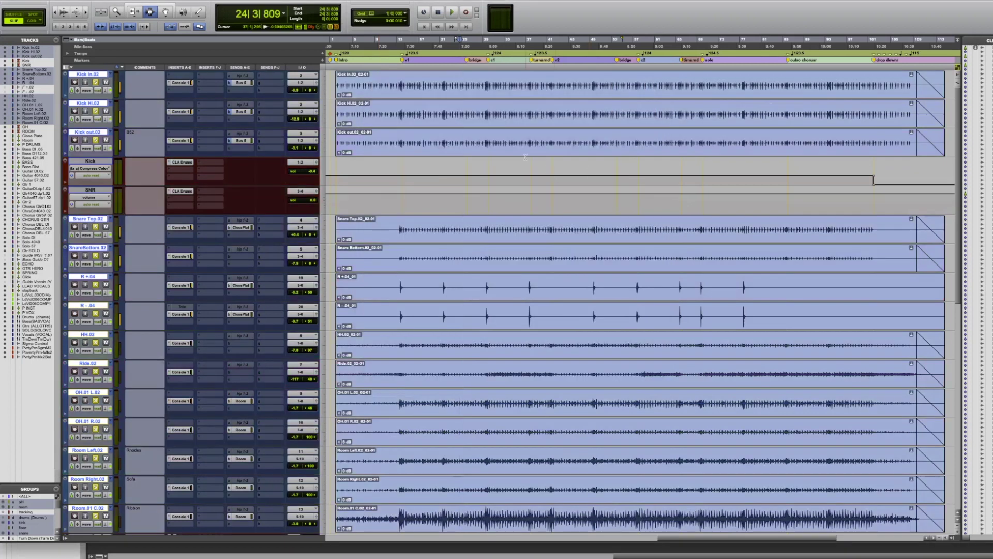
Look through the edit and mix windows to compare how audio, aux, VCA and master tracks are colored.
scroll(455, 151, "down", 3)
scroll(374, 123, "down", 5)
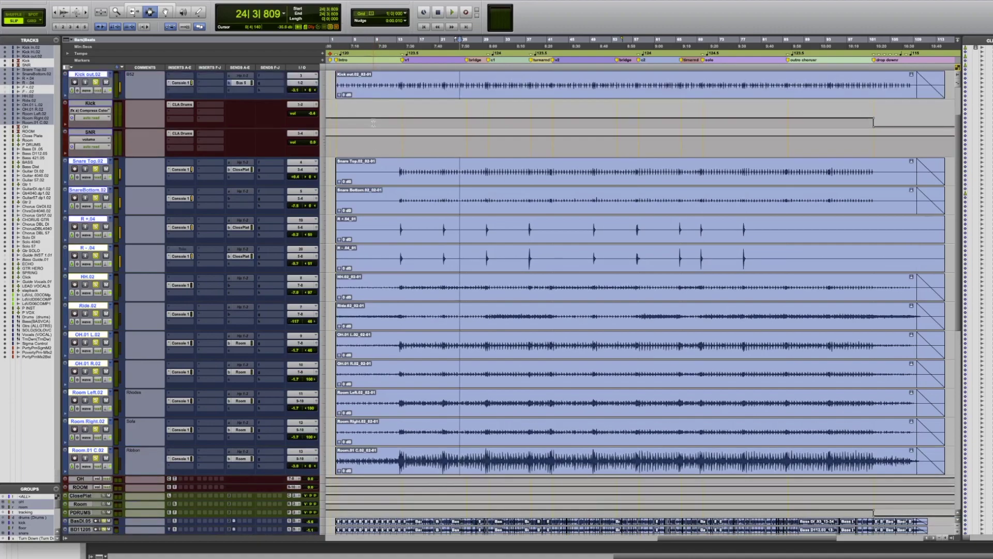
key("super+equal")
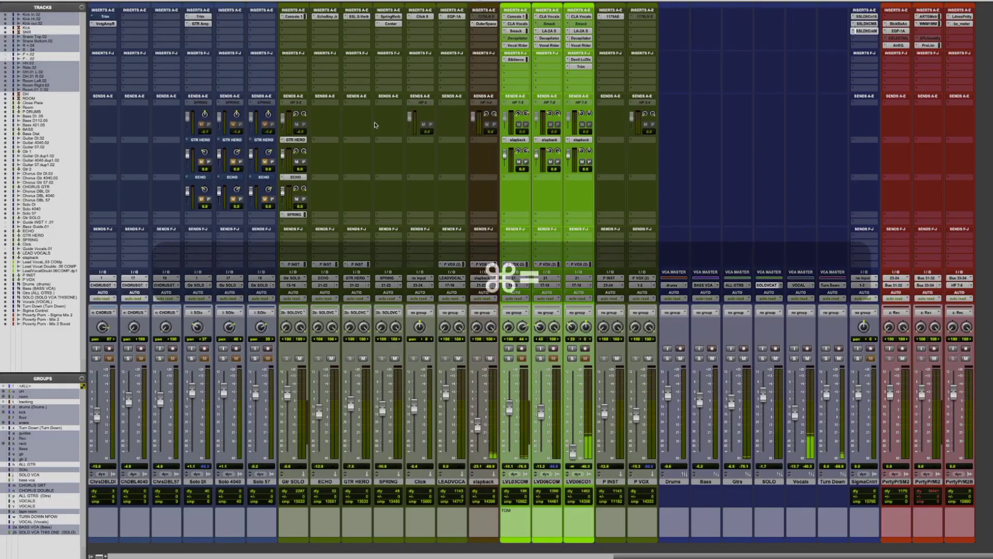
scroll(470, 150, "left", 10)
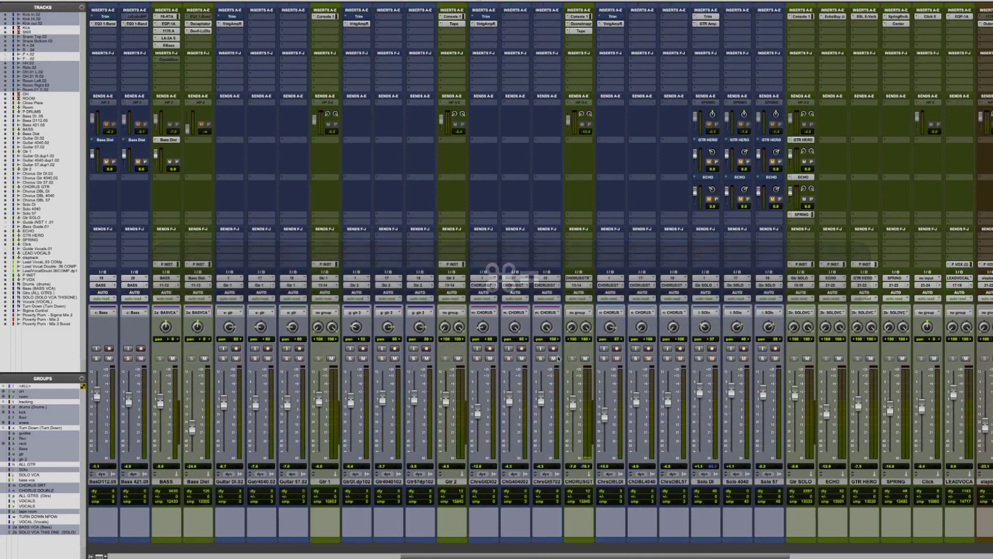
scroll(589, 351, "right", 3)
scroll(588, 352, "left", 5)
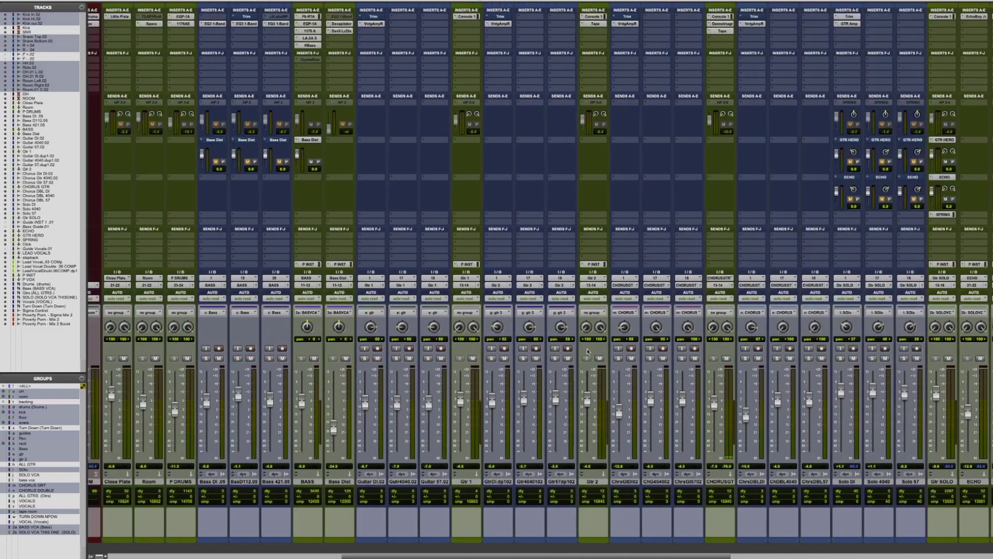
scroll(588, 352, "right", 12)
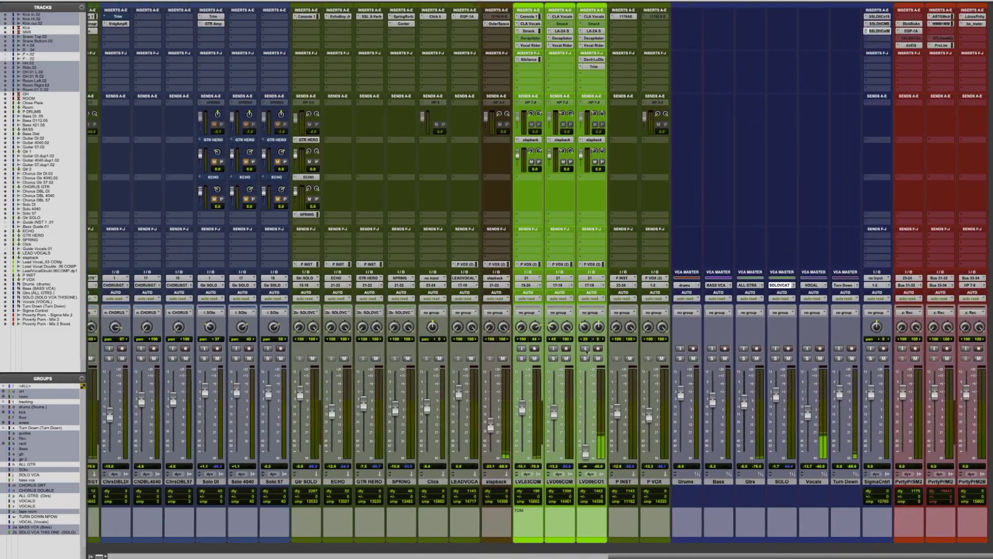
Create one MIDI track and one instrument track directly after the Solo 57 track.
scroll(586, 350, "left", 6)
left_click(619, 478)
left_click(620, 479)
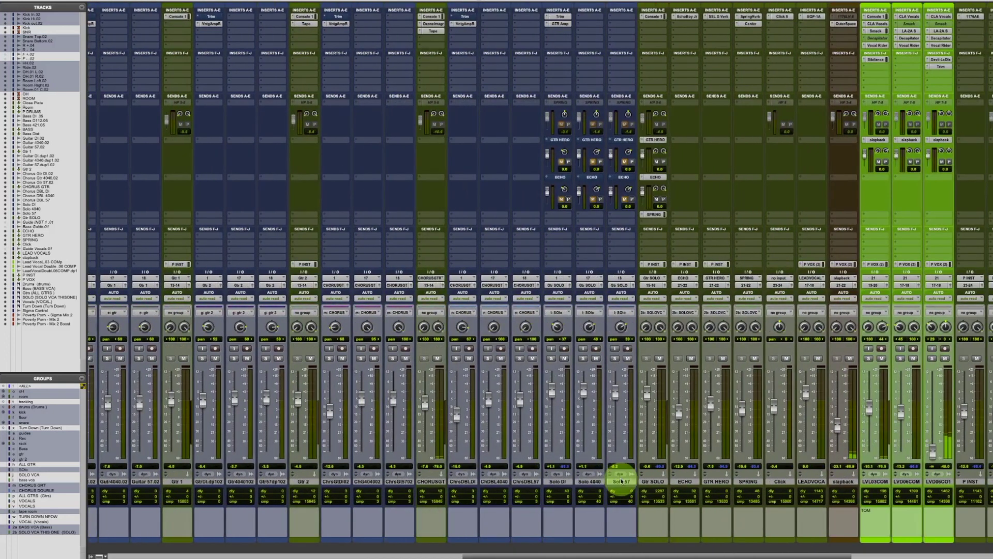
key("super+shift+n")
key("super+Down")
key("super+Down")
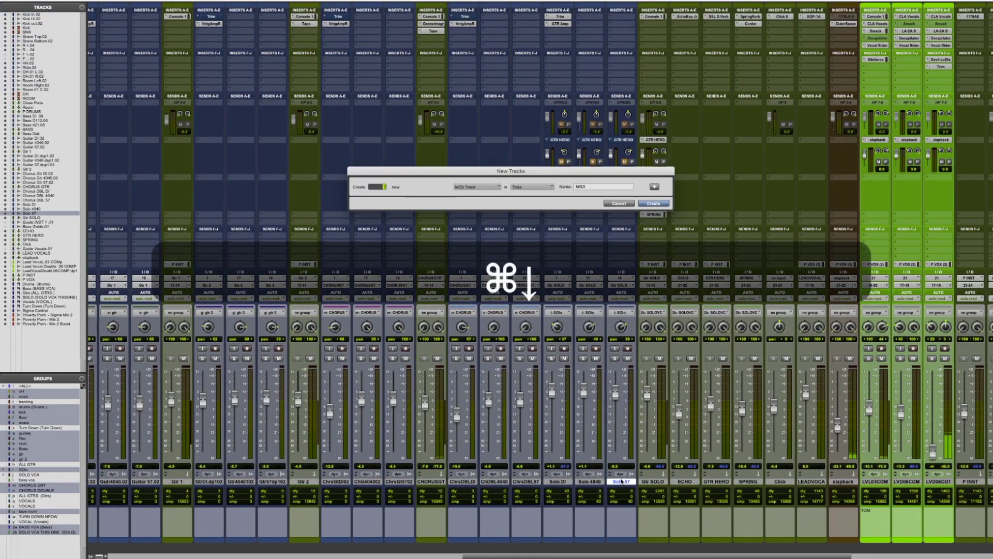
key("super+shift+Down")
key("super+Down")
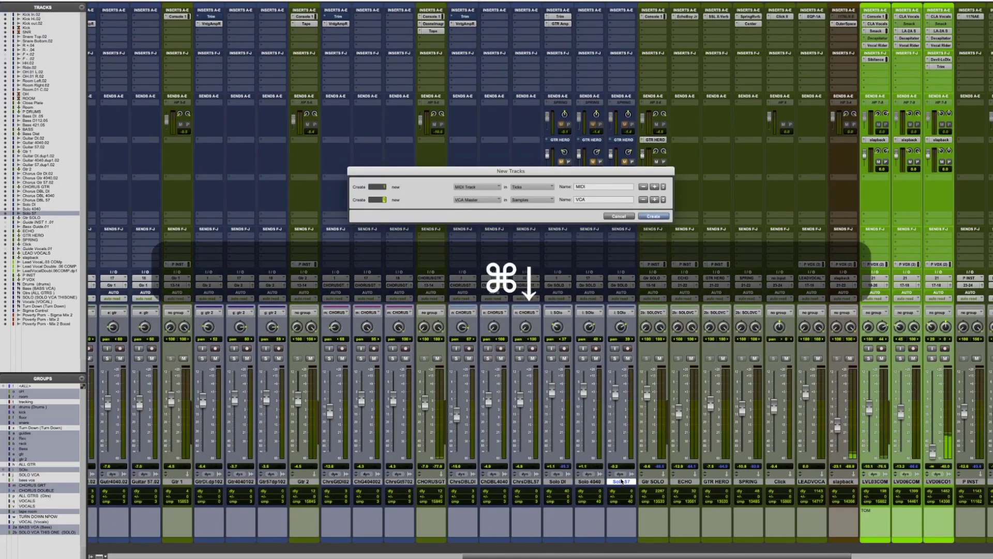
key("super+Down")
key("Return")
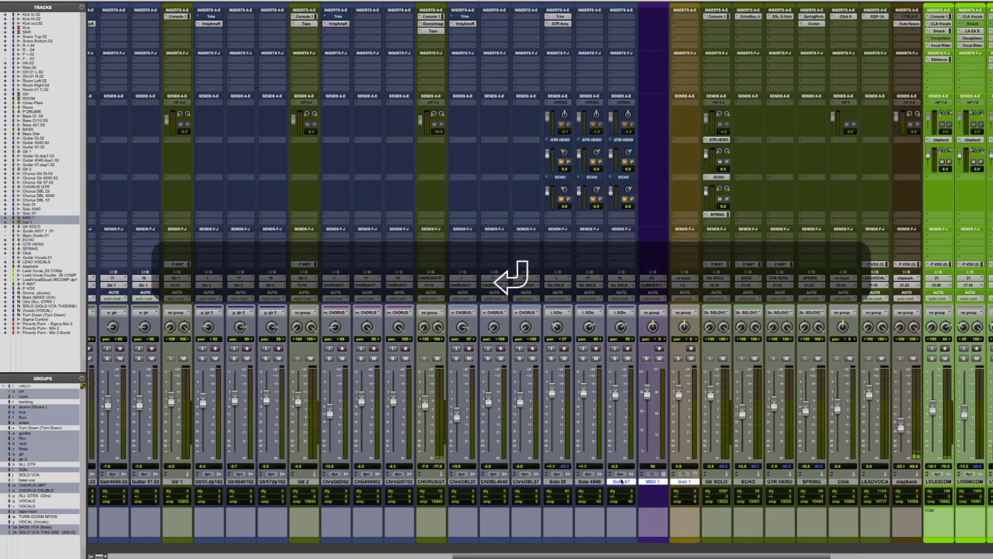
Create one VCA Master track directly after the new instrument track.
left_click(666, 484)
left_click(690, 484)
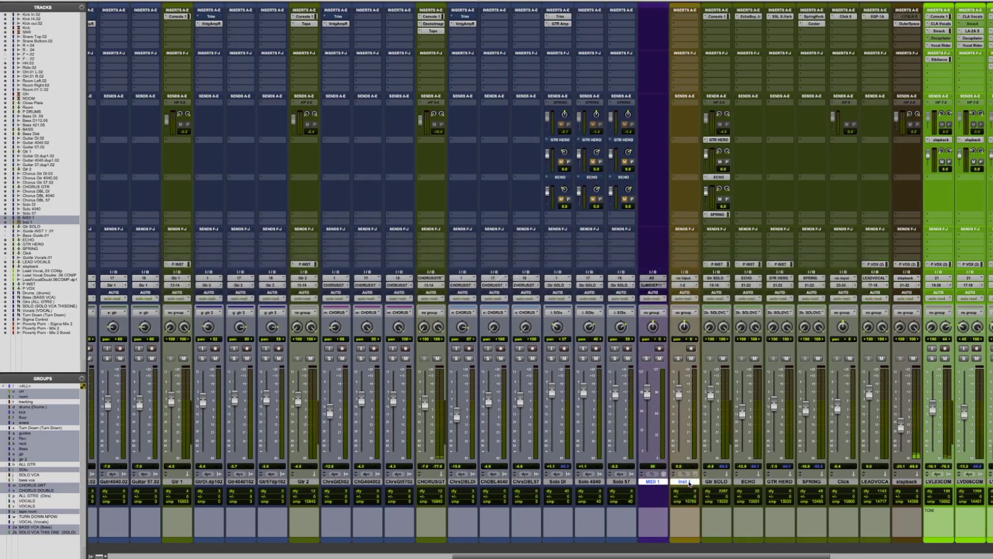
scroll(618, 424, "right", 5)
key("Return")
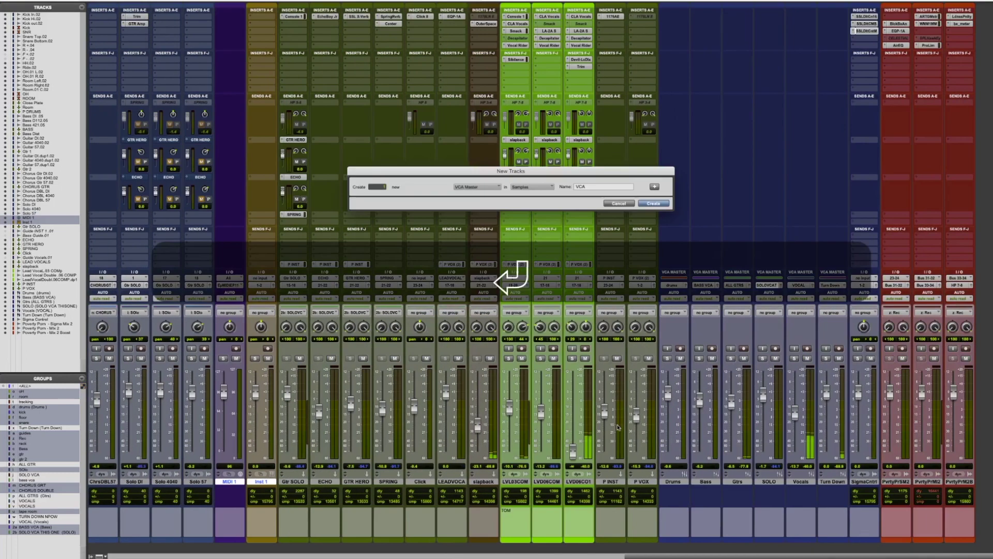
scroll(488, 208, "left", 4)
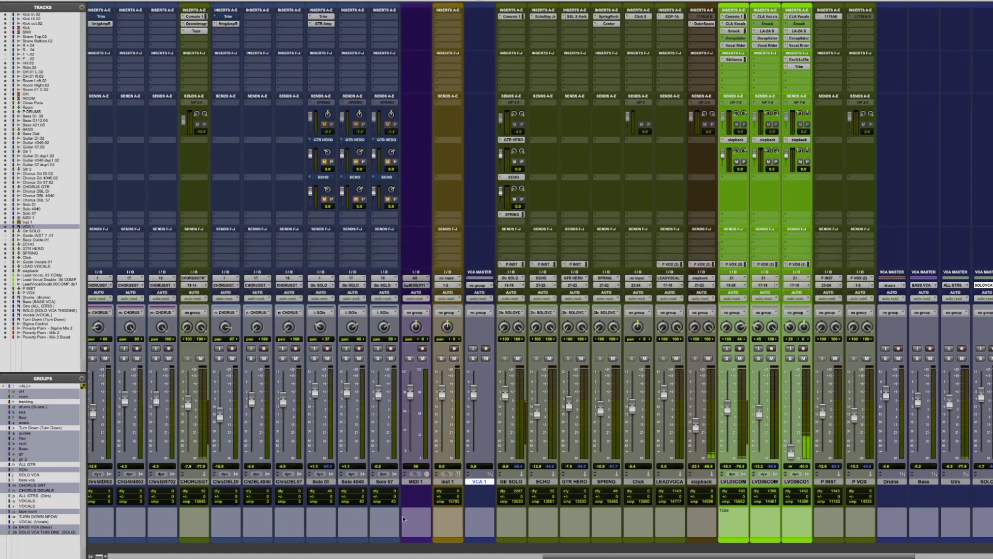
left_click(391, 514)
scroll(793, 356, "left", 5)
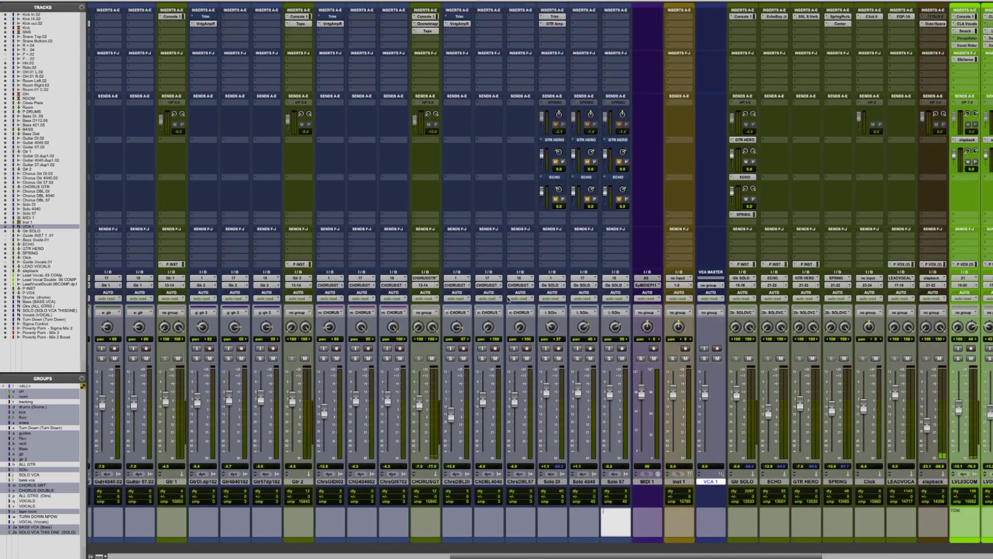
Recolor the drum tracks green in the edit window using the Color Palette set to Tracks, and undo the recoloring.
key("ctrl+equal")
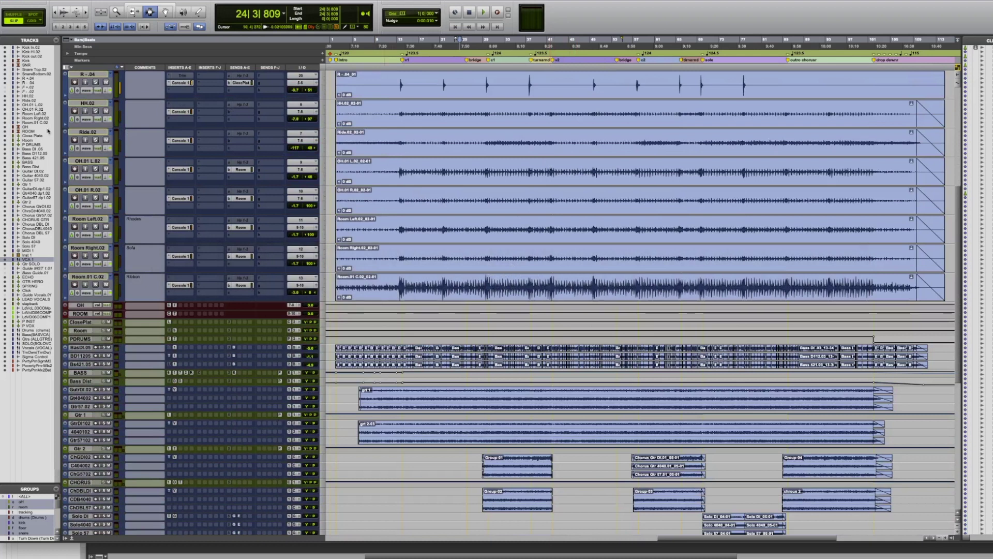
left_click(88, 104)
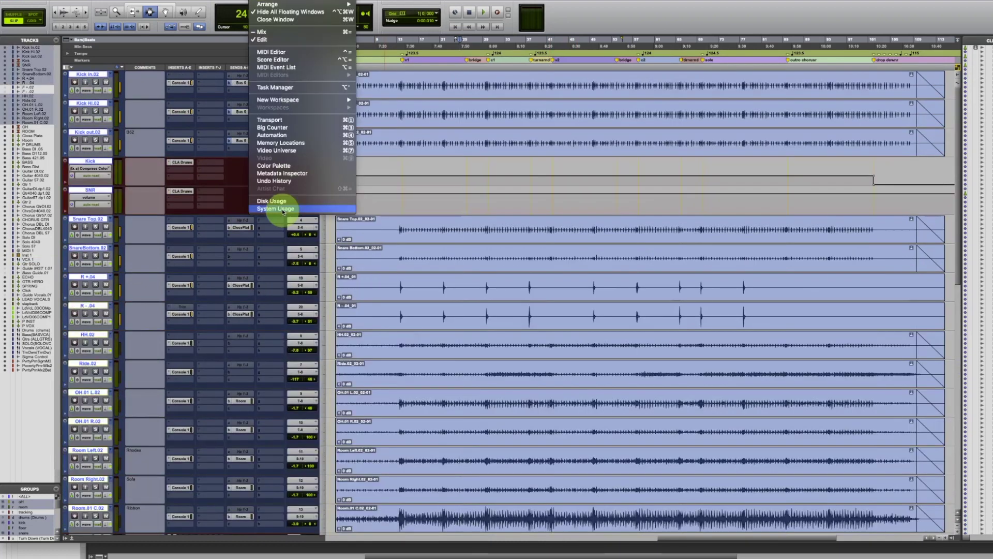
left_click(294, 166)
left_click(580, 333)
left_click(579, 326)
left_click(694, 345)
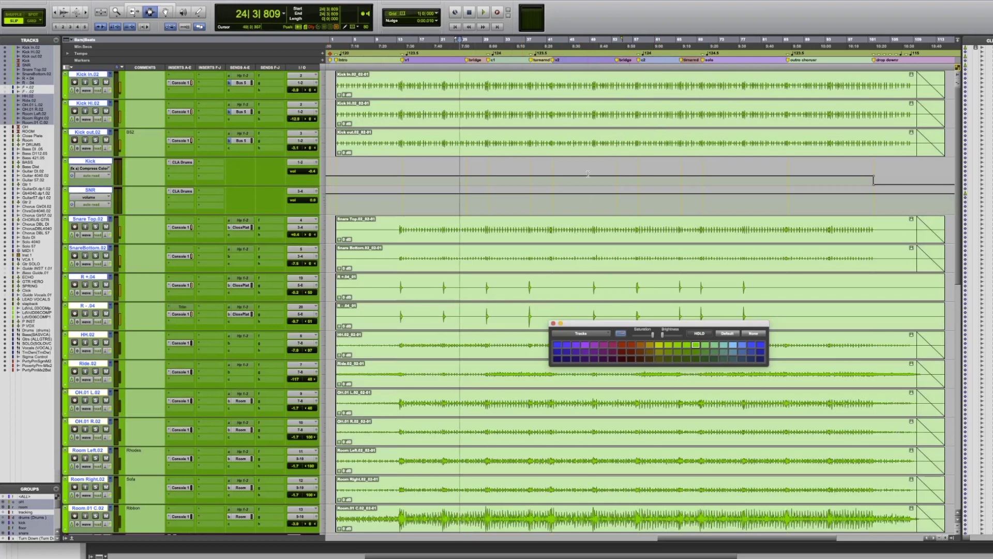
key("super+z")
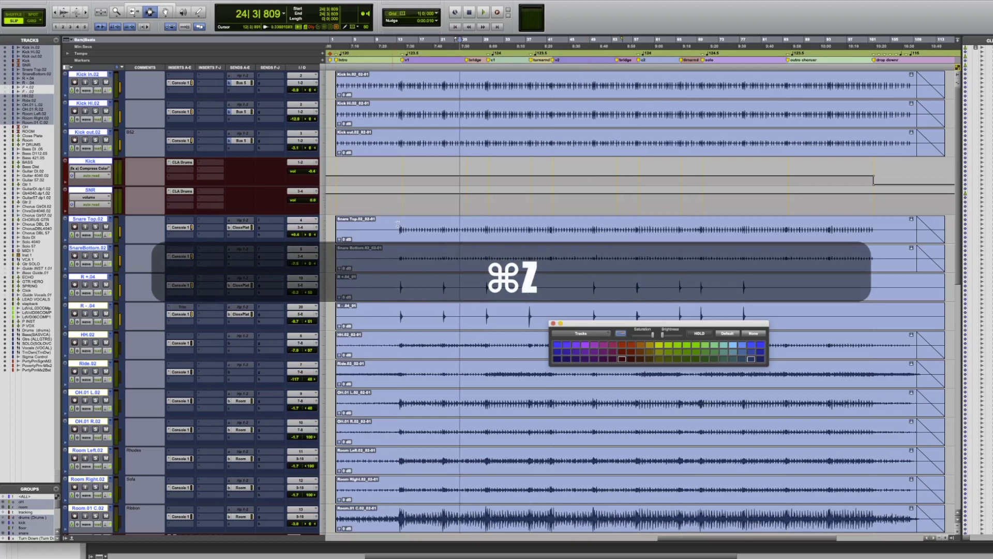
Suspend all track groups in the mix window and return to the edit window.
key("super+equal")
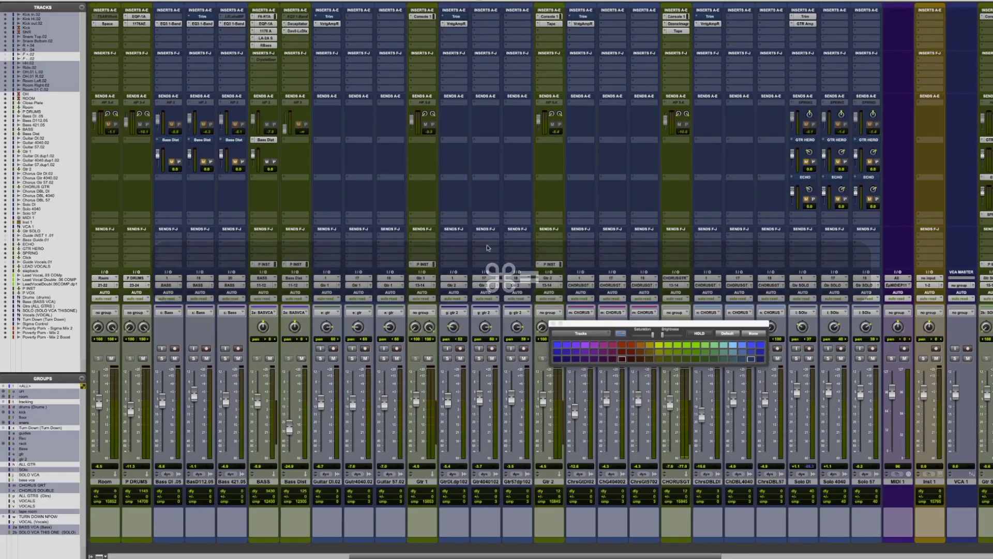
scroll(481, 252, "left", 3)
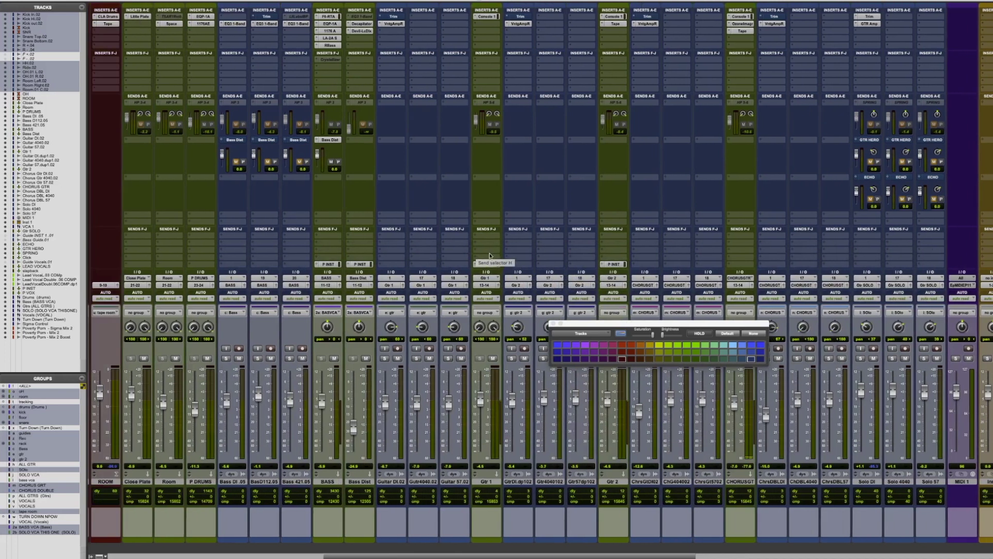
key("super+shift+g")
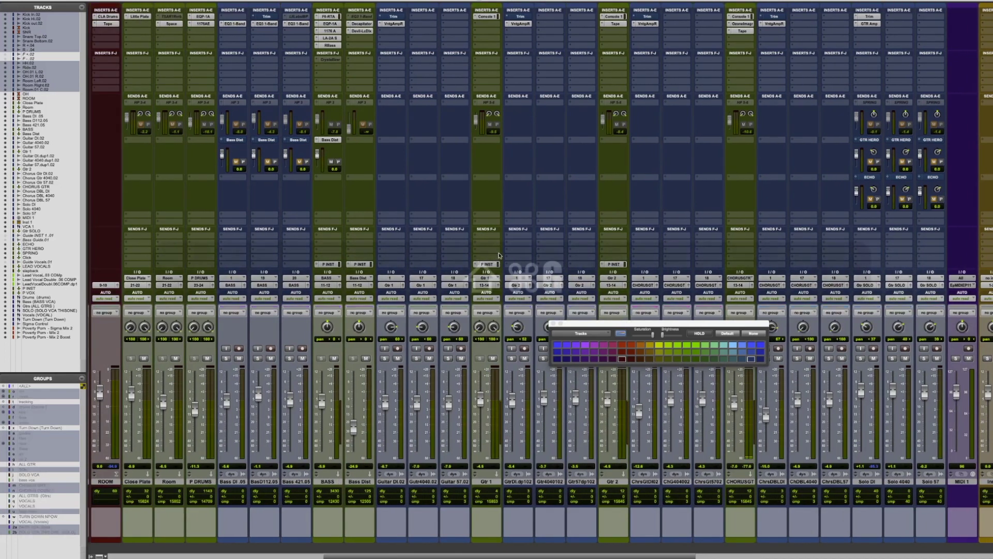
key("super+equal")
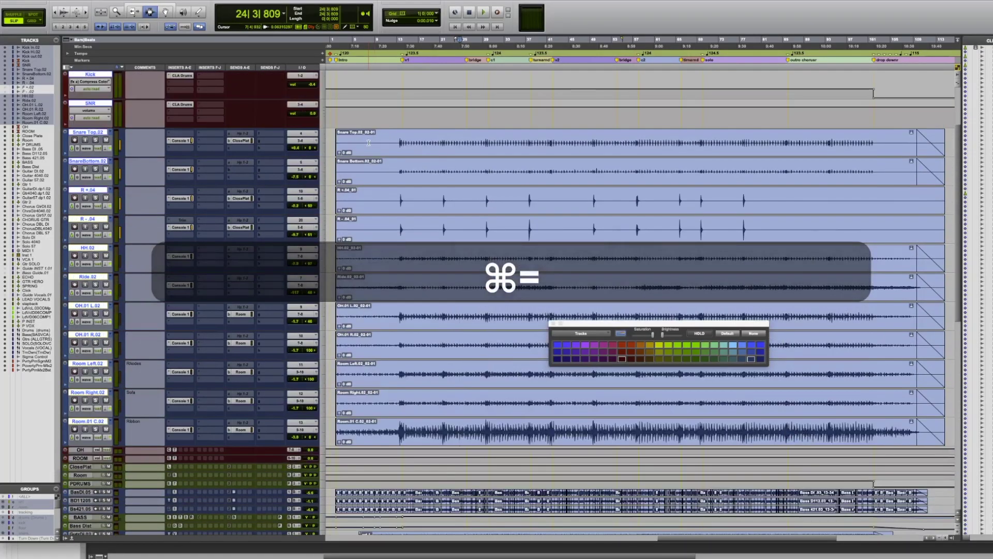
Trim the starts of the Kick Hi, Kick In and Kick out clips individually, bringing Kick Hi's start to 28|1|290.
scroll(369, 143, "up", 3)
key("F6")
left_click_drag(369, 114, 477, 114)
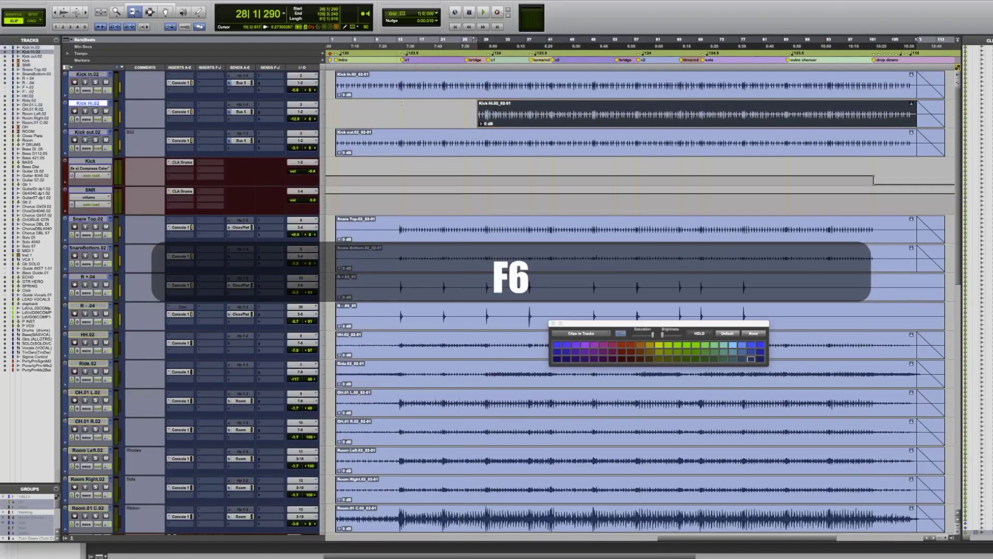
left_click_drag(338, 86, 554, 85)
left_click_drag(338, 150, 417, 155)
Reactivate the suspended track groups and move the start of the grouped drum clips earlier by trimming the Kick Hi clip.
key("super+shift+g")
left_click_drag(488, 118, 399, 111)
Undo all the clip trims on the drum tracks.
key("super+z")
key("super+z")
key("super+z")
key("super+z")
key("super+z")
key("super+z")
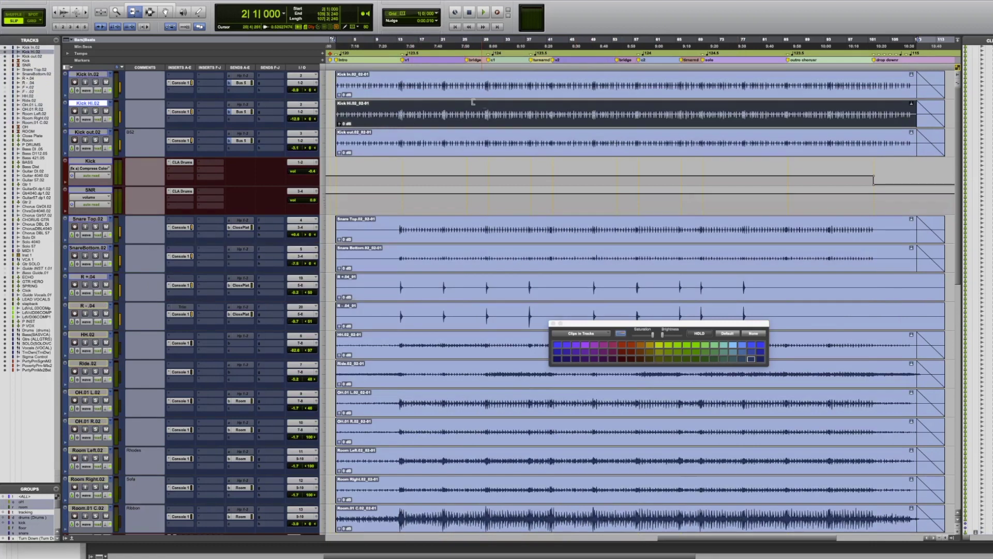
Set the default track color coding preference to Groups and show the mix window.
left_click(265, 1)
left_click(266, 110)
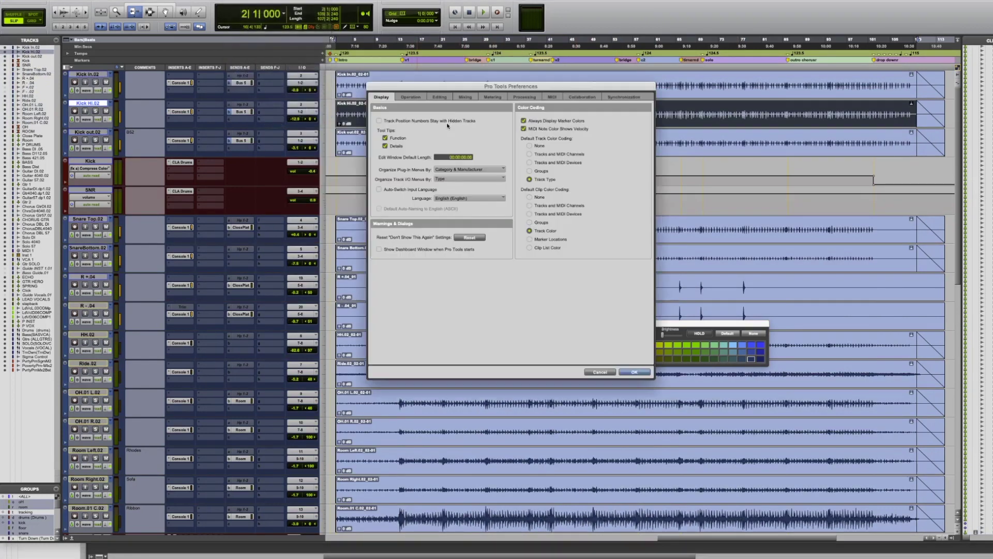
left_click(541, 171)
left_click(630, 371)
key("super+equal")
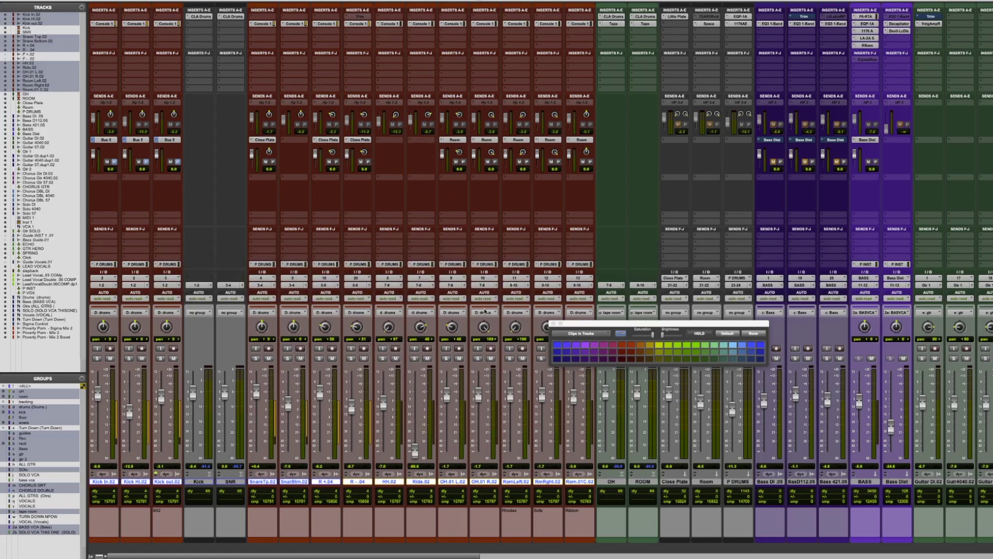
Disable the drums group, and toggle the groups assigned to letters b and s off and back on.
key("d")
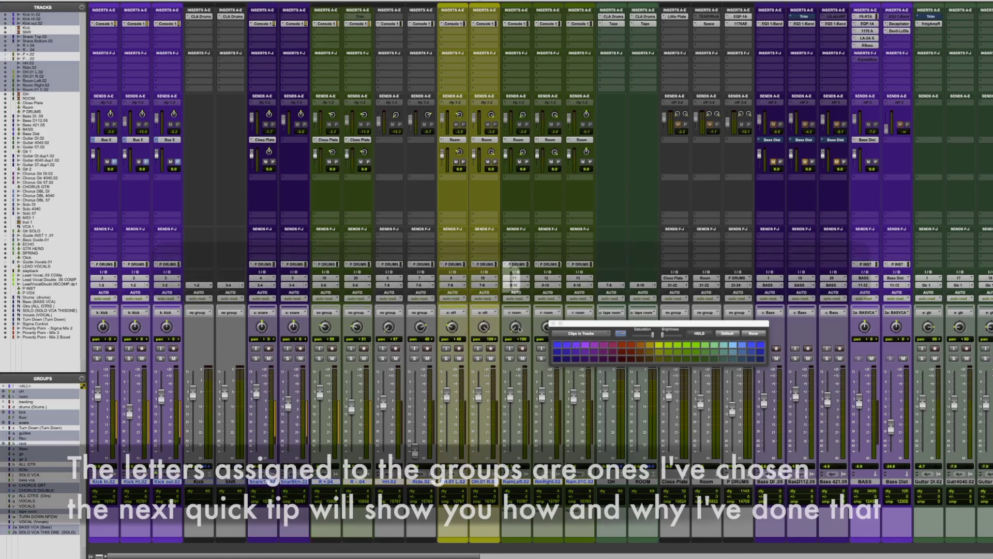
key("b")
key("b")
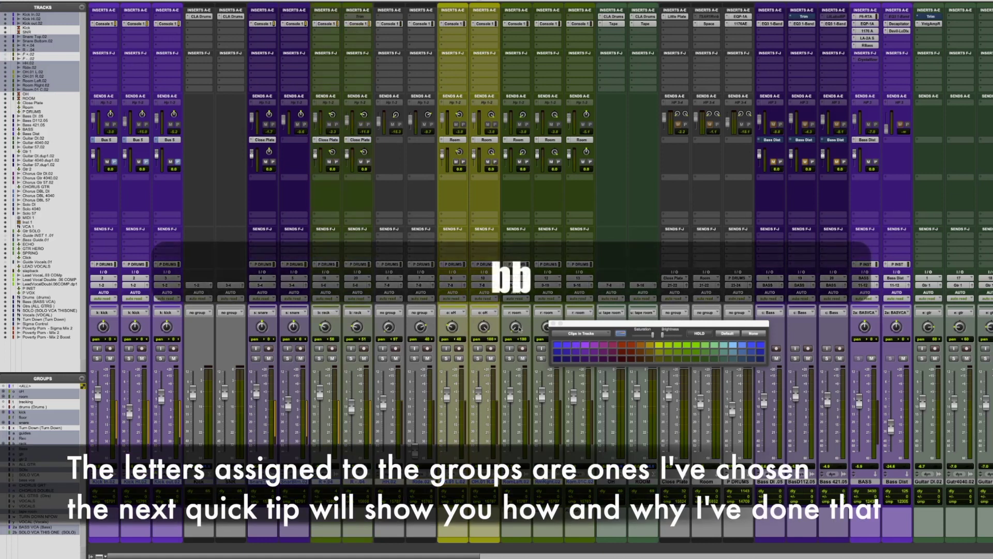
key("s")
key("s")
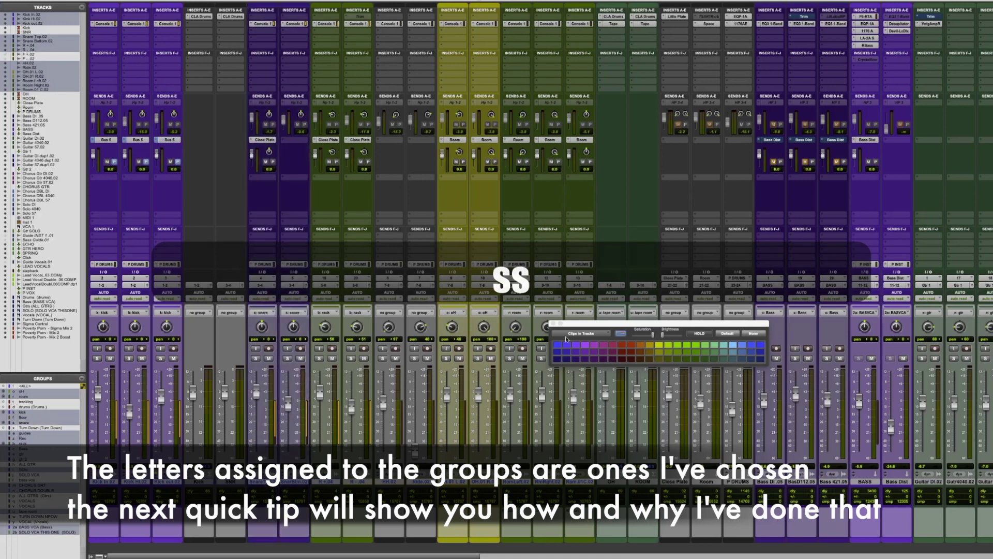
Show the edit window, try trimming the grouped kick clips with the Trim tool, and undo the trim.
key("super+equal")
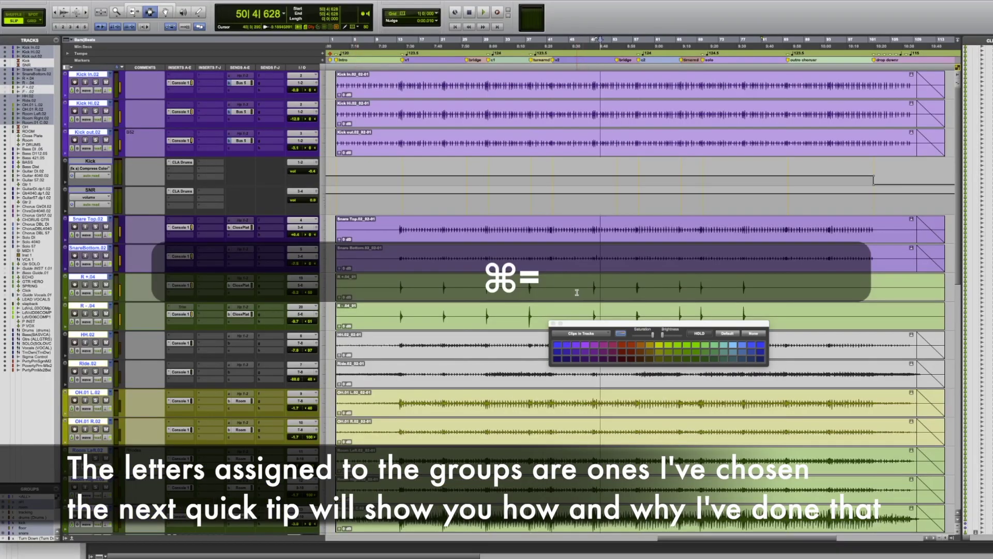
key("super+equal")
key("super+equal")
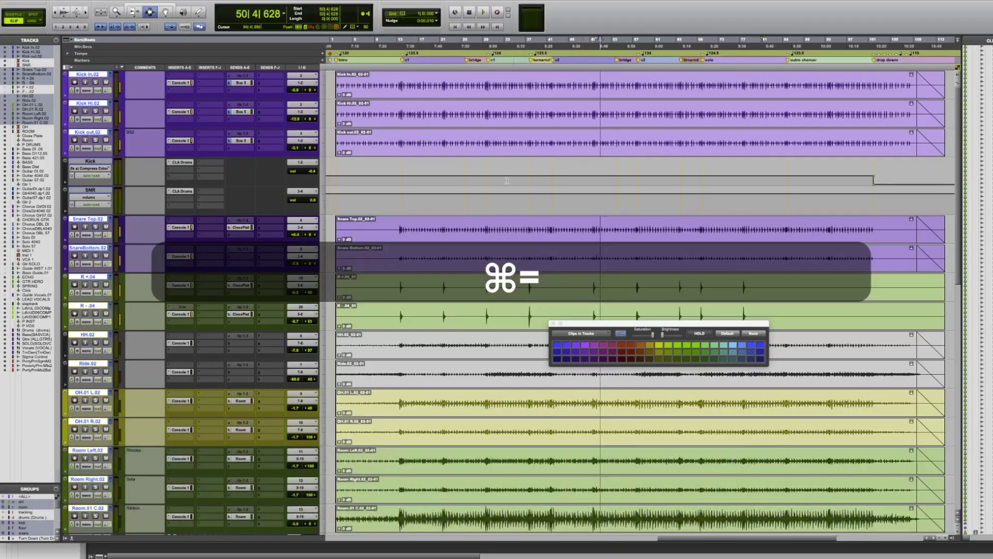
key("F6")
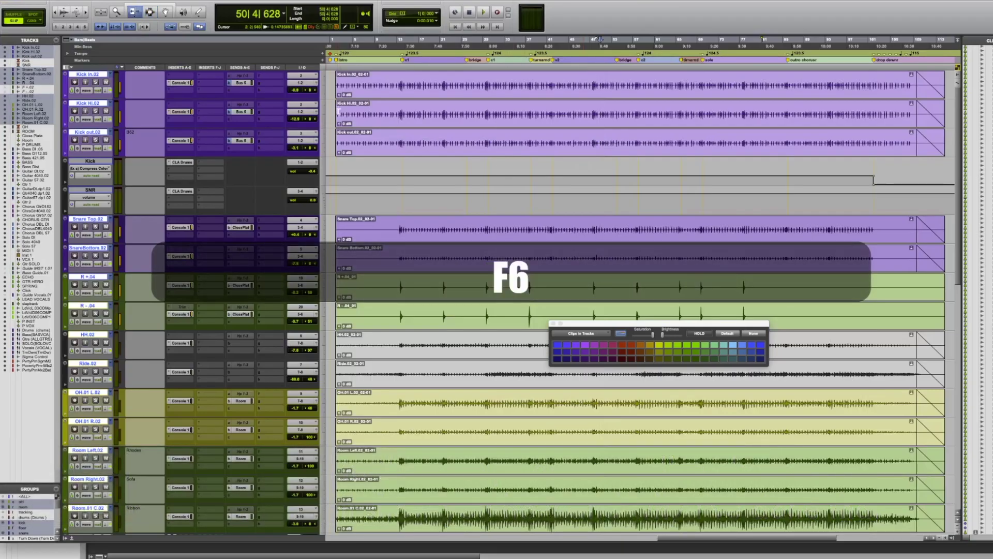
left_click_drag(339, 111, 533, 111)
key("super+z")
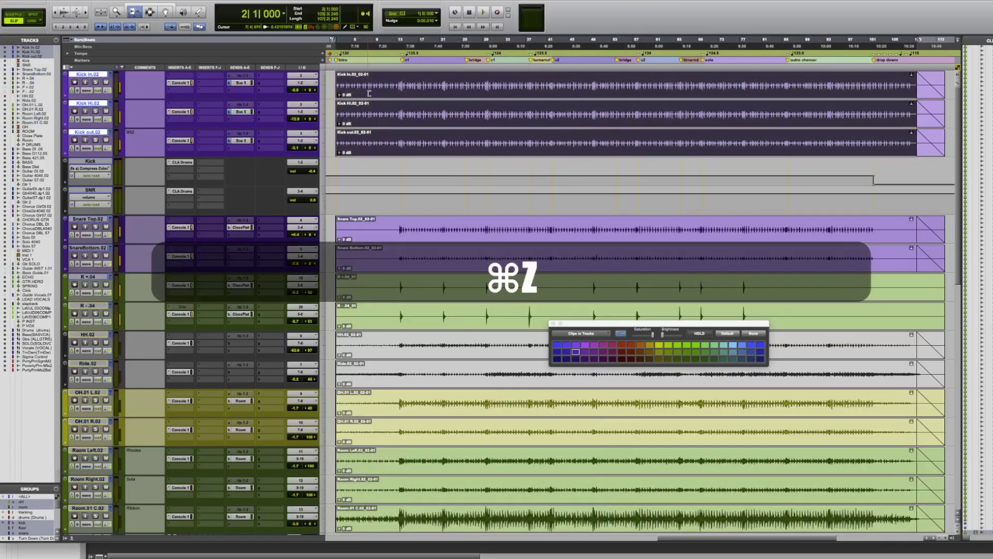
Suspend all track groups, check the colors of the tracks throughout the session, and reactivate the groups.
key("super+shift+g")
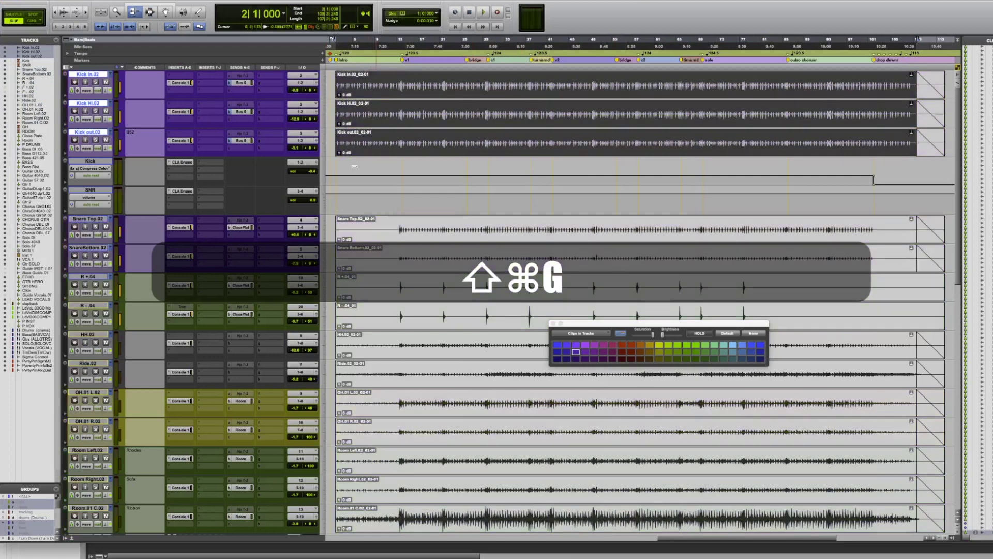
scroll(377, 96, "down", 10)
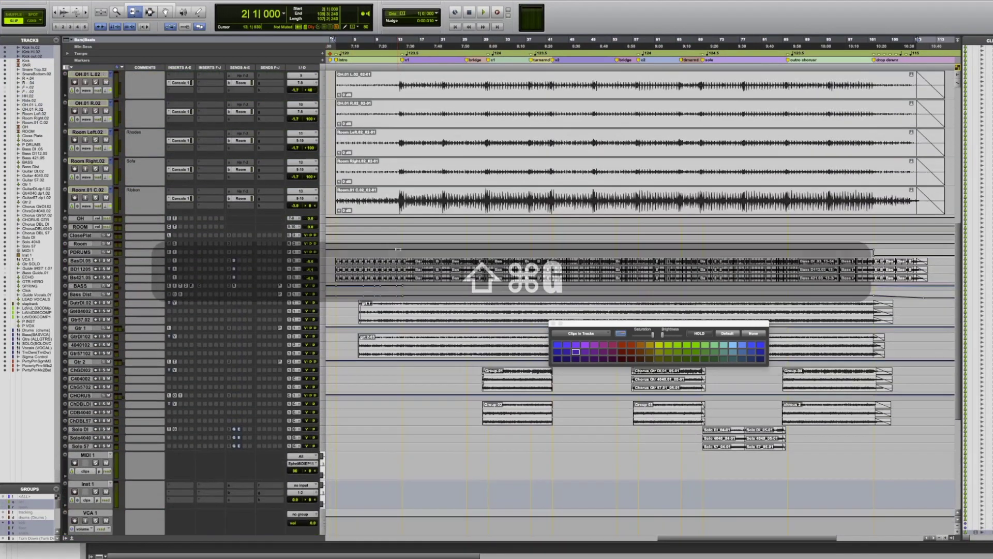
scroll(397, 250, "up", 10)
key("super+shift+g")
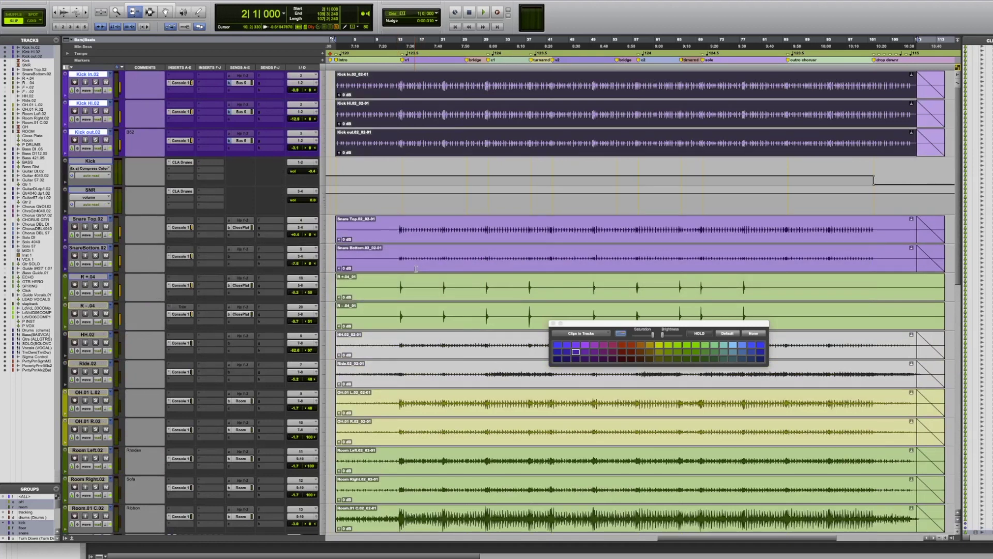
Show the mix window and toggle the kick group off and back on.
key("super+equal")
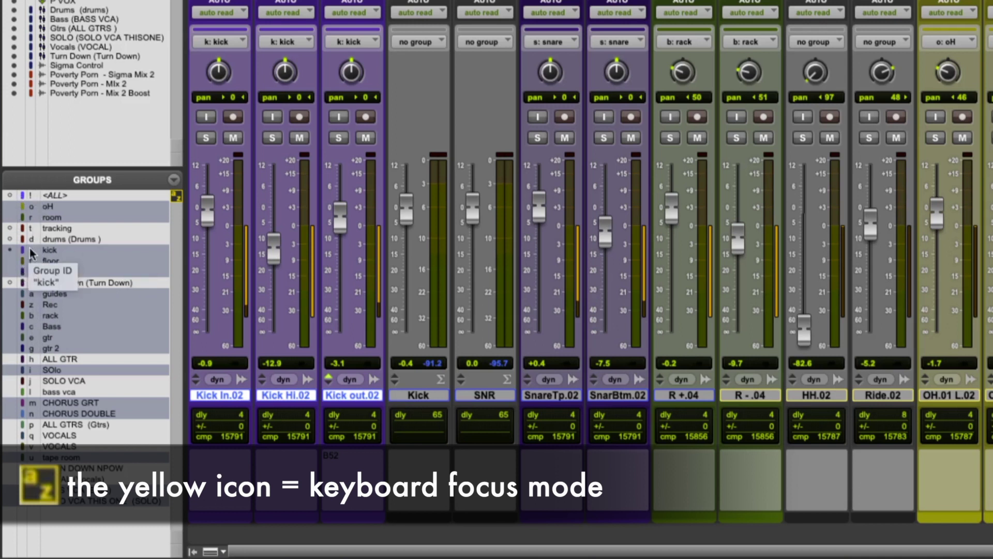
key("k")
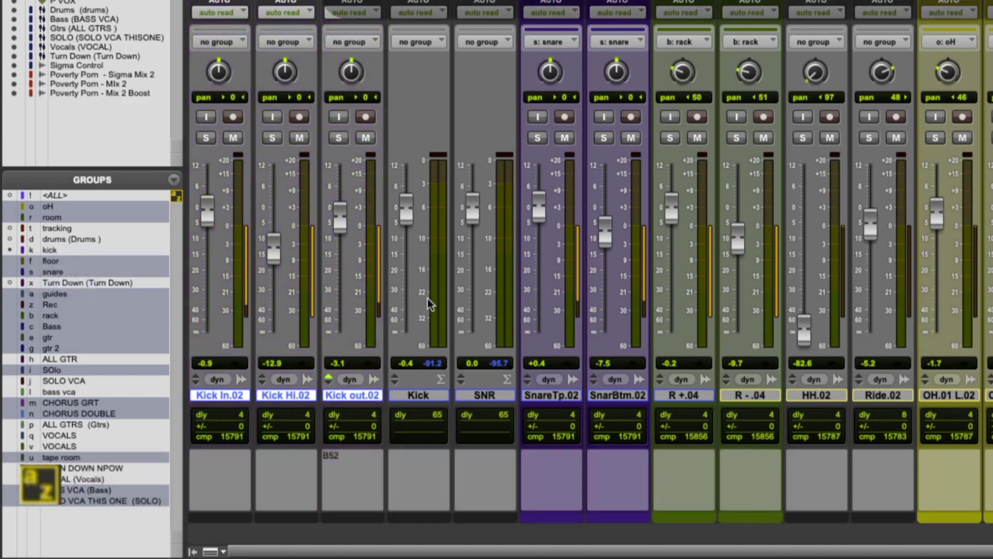
key("k")
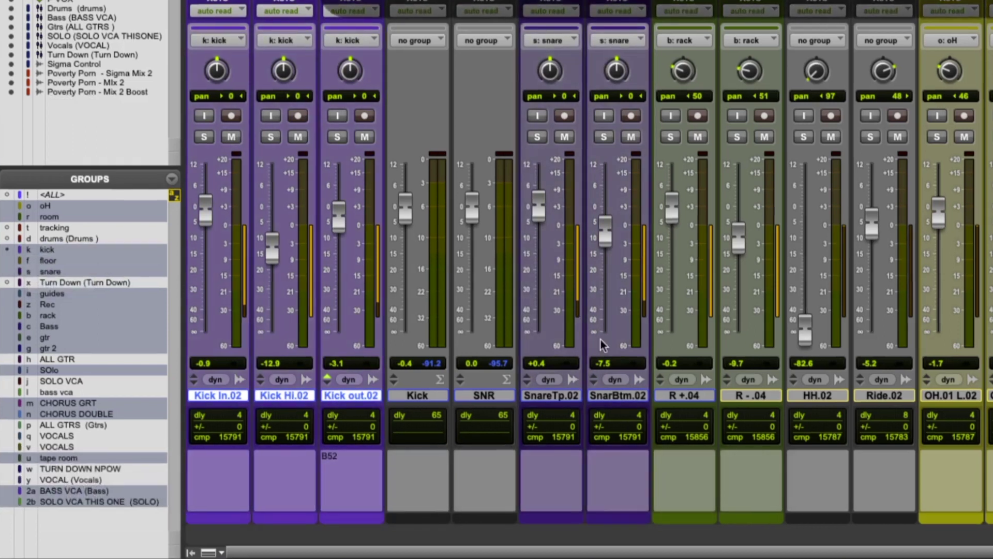
scroll(601, 332, "right", 10)
Show the edit window with the drums group enabled, try trimming all drum clips together, and undo the trim.
key("super+=")
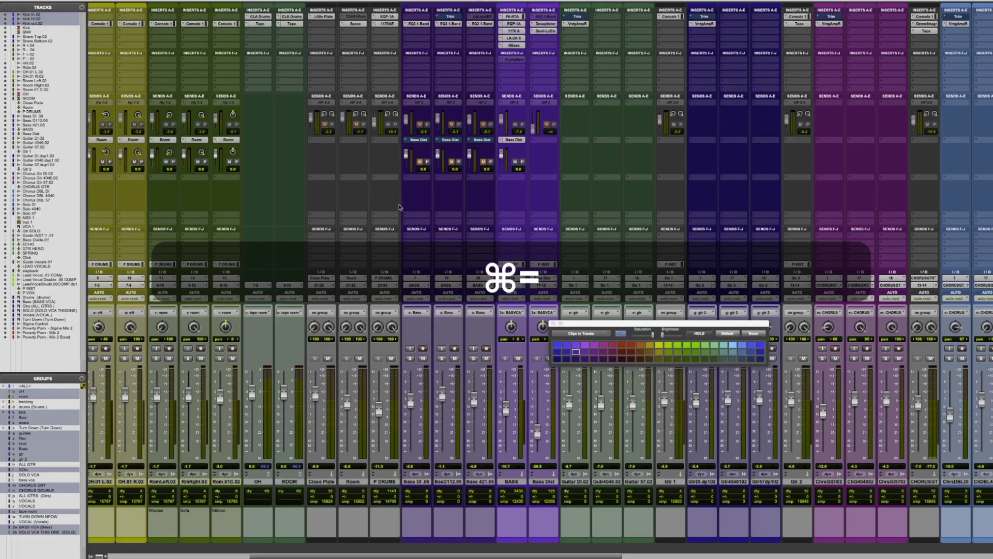
key("super+=")
left_click(481, 299)
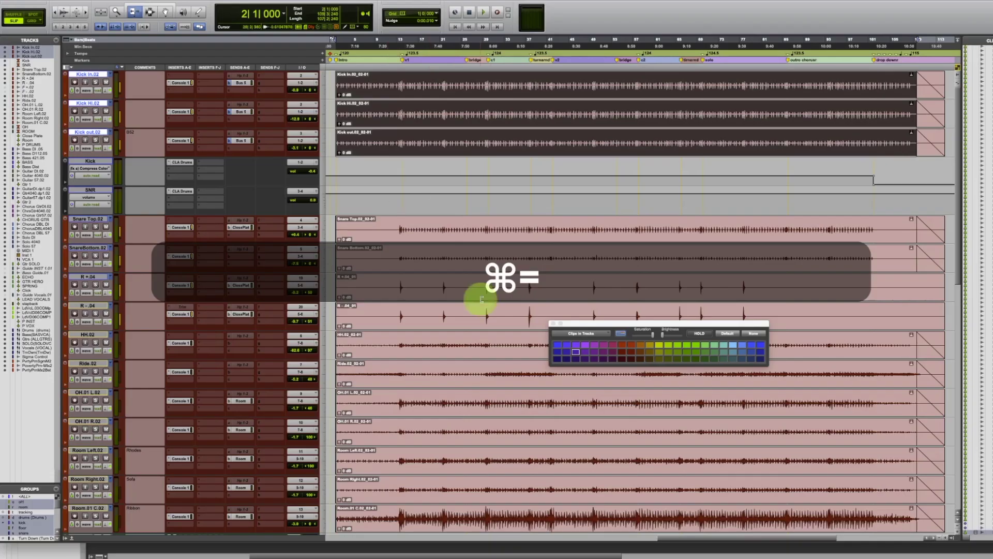
key("a")
key("super+z")
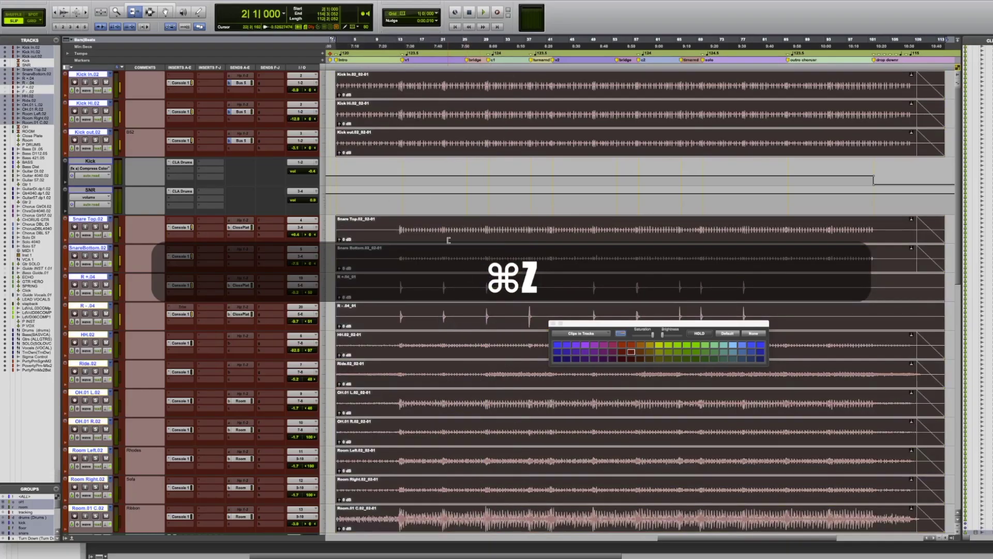
Place the edit cursor at 12|2|091 with the Selector tool and examine the group colors of the lower tracks.
key("F7")
left_click(392, 298)
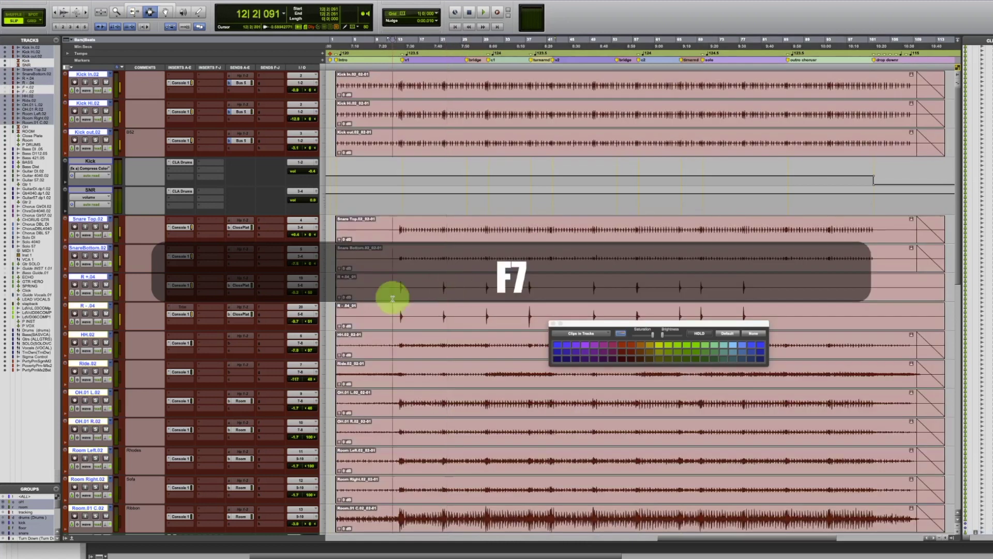
scroll(400, 302, "down", 5)
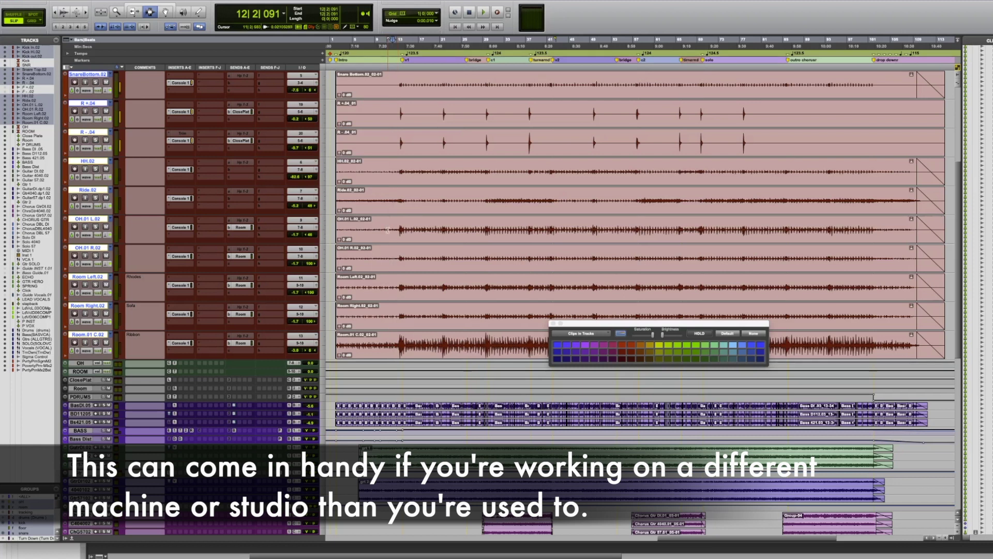
scroll(502, 334, "down", 4)
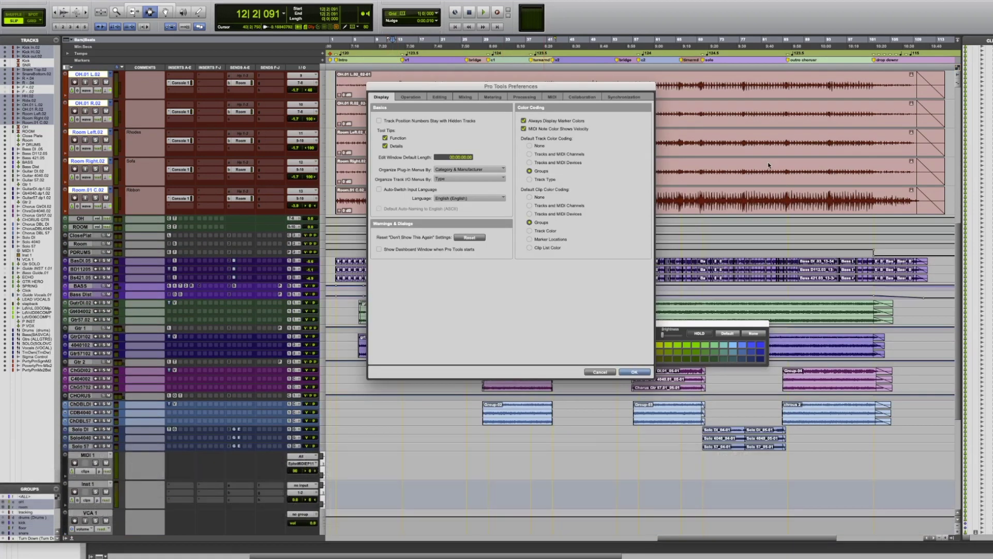